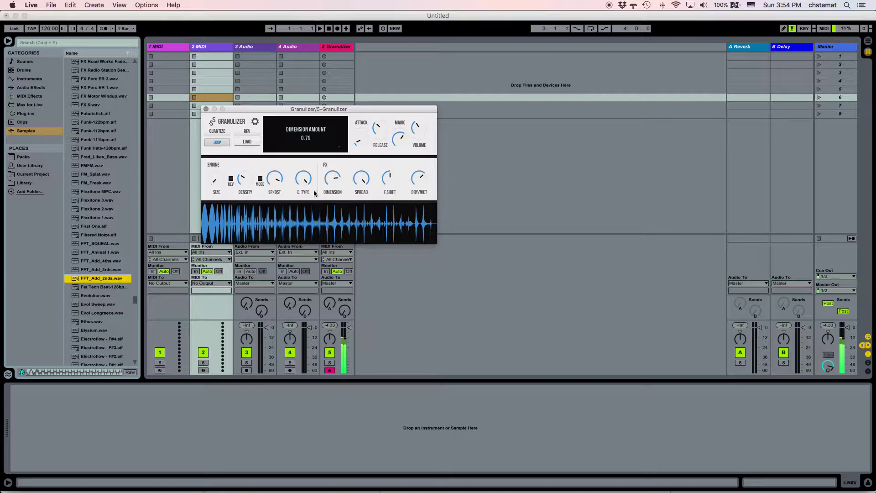
Turn on the grain engine's Mode switch, raise the grain size and density, and set the grain distance to 14.6 msecs.
left_click_drag(214, 181, 276, 265)
left_click(217, 142)
left_click(260, 179)
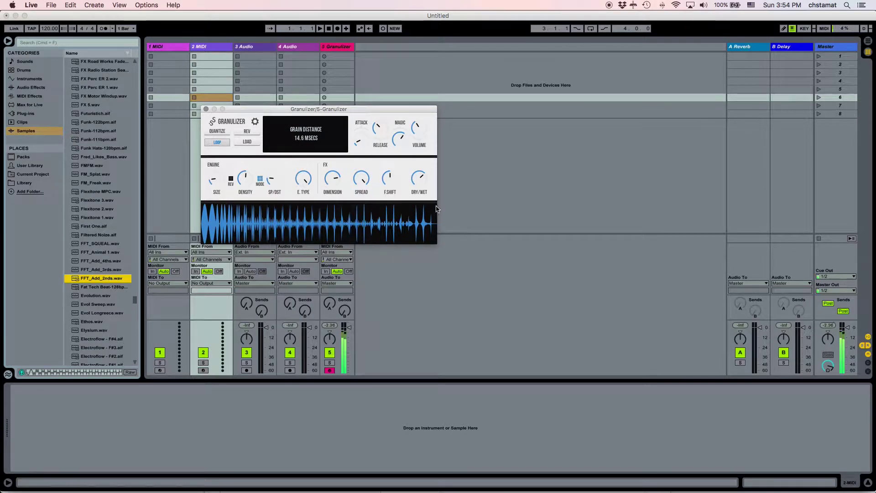
mouse_move(389, 182)
left_mouse_down()
mouse_move(393, 137)
mouse_move(393, 177)
left_mouse_up()
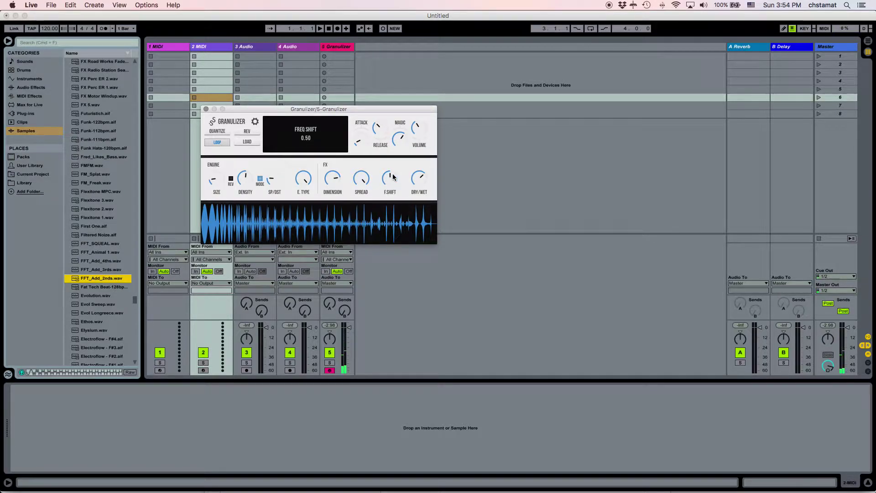
Load the Fat Tech Beat-128bpm sample into Granulizer and set its grain distance to 10.7 msecs and grain size to 173 msecs.
left_click(103, 287)
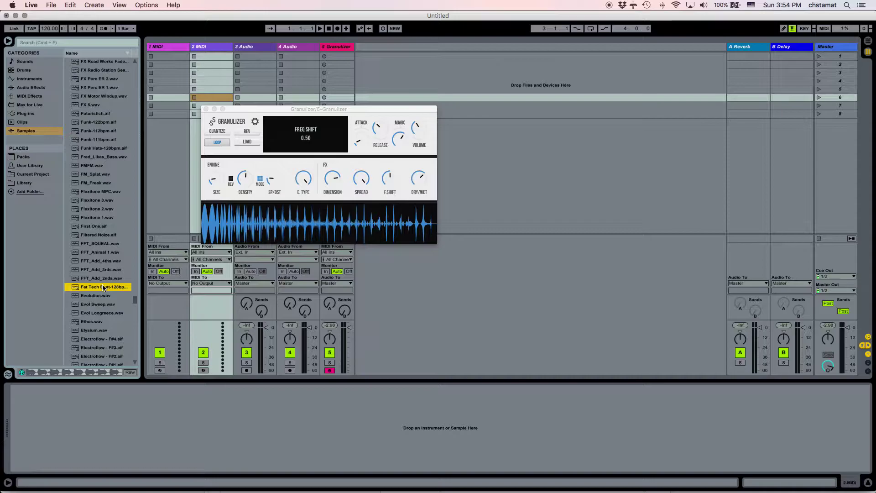
left_click_drag(103, 287, 247, 234)
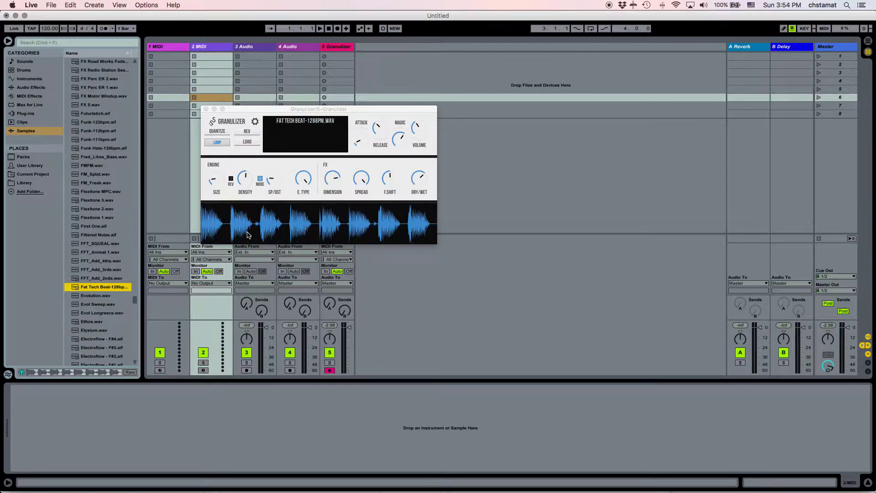
left_click_drag(220, 181, 218, 152)
left_click_drag(274, 183, 276, 147)
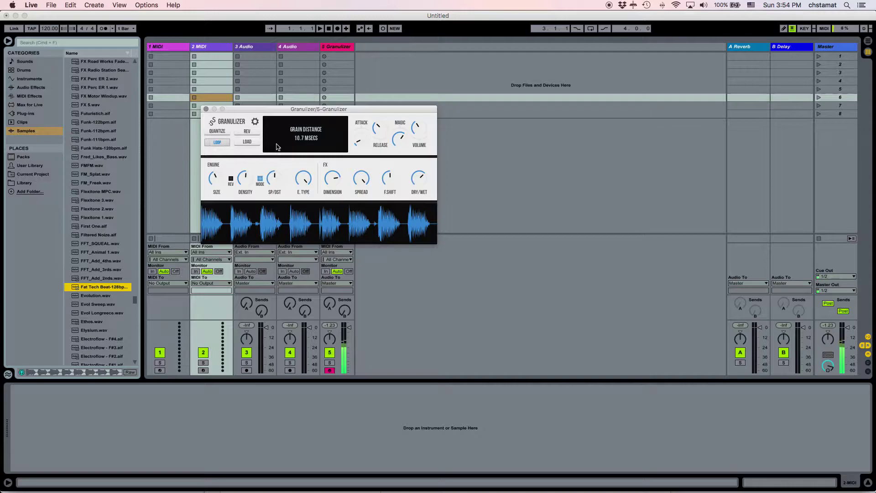
left_click(221, 182)
left_click_drag(221, 174, 224, 143)
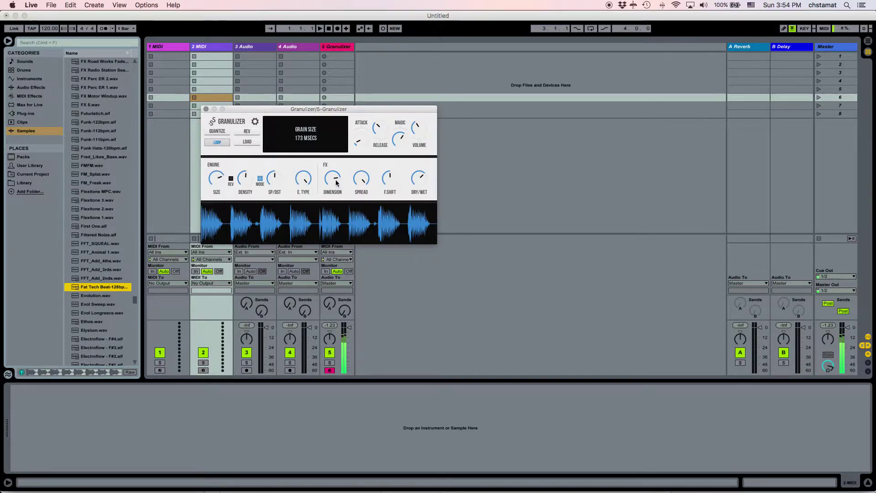
Bring the dimension and Magic amounts down to 0.00 and set the spread amount to 0.88.
left_click_drag(331, 181, 338, 281)
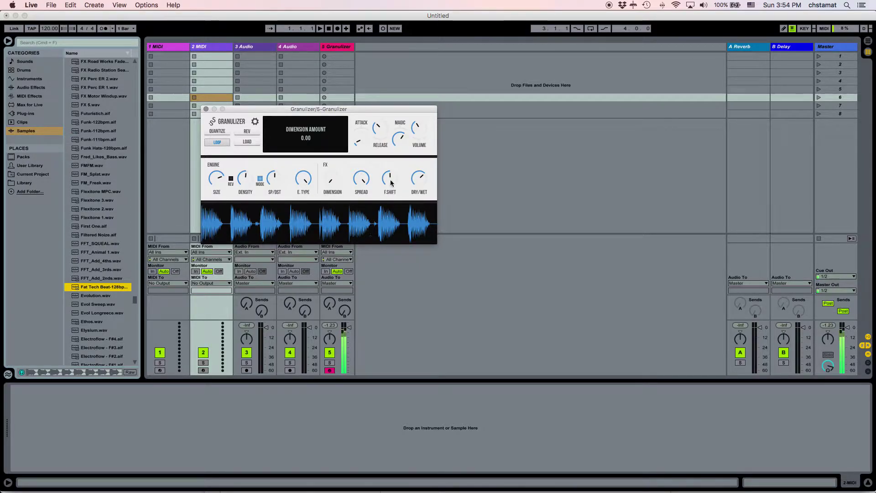
left_click_drag(361, 180, 361, 268)
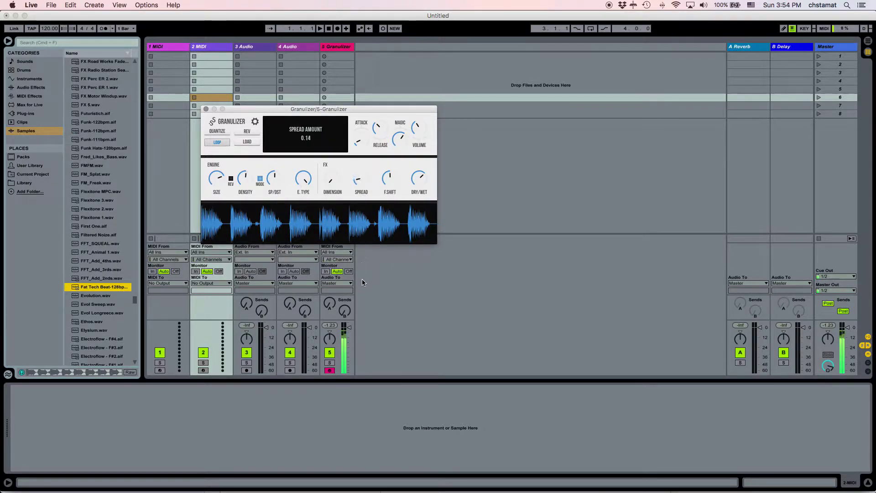
left_click(402, 146)
left_click_drag(399, 180, 399, 203)
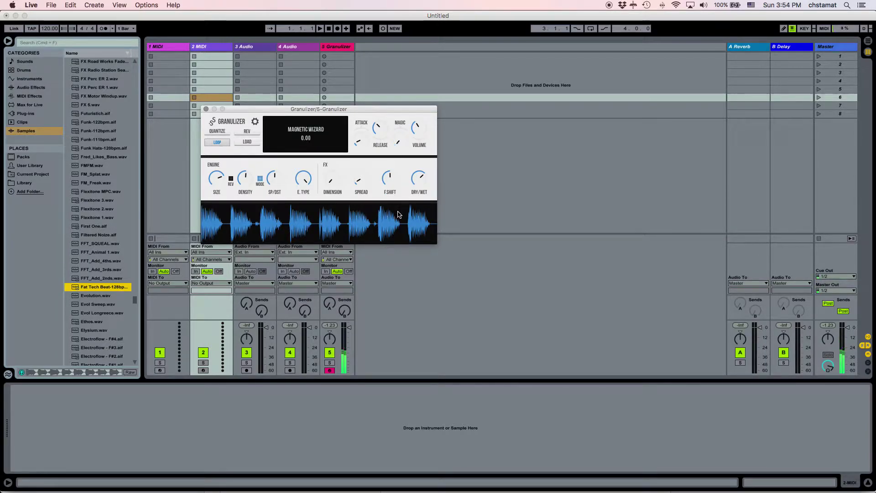
left_click_drag(361, 181, 367, 87)
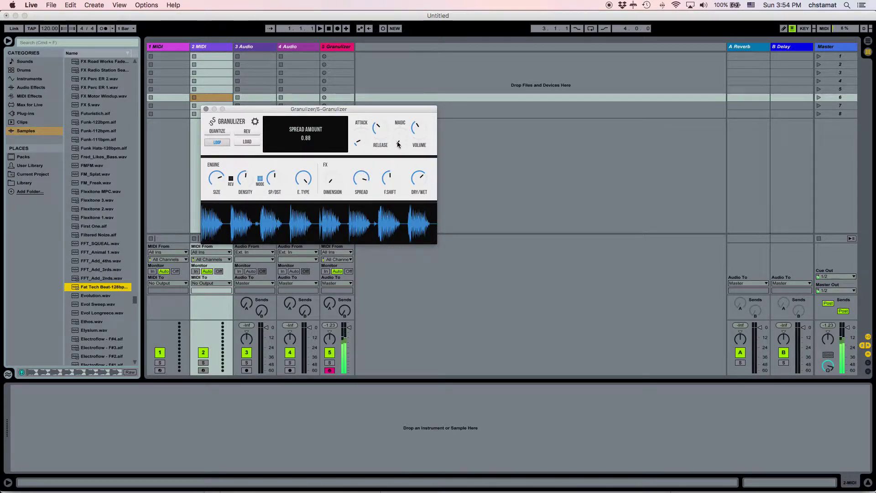
Set the grain distance to 16.9 msecs and raise the Magic amount.
left_click(276, 179)
left_click_drag(276, 180, 279, 159)
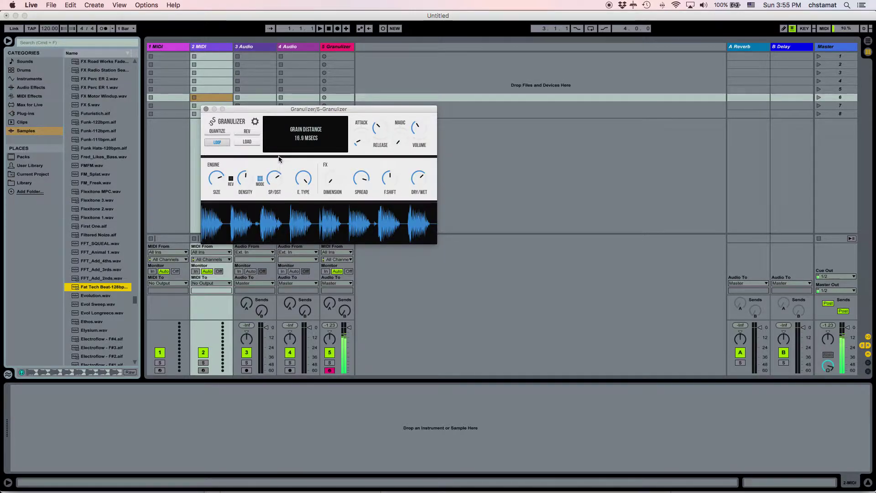
left_click_drag(402, 140, 402, 117)
Lower the grain size and density, and set the grain distance to 3.2 msecs.
left_click(221, 183)
left_click_drag(221, 183, 233, 255)
left_click_drag(250, 179, 247, 211)
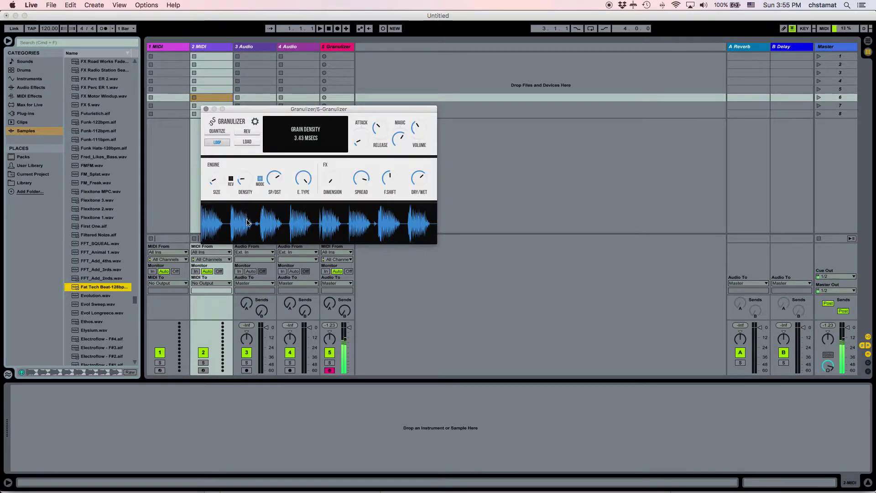
left_click_drag(277, 184, 273, 212)
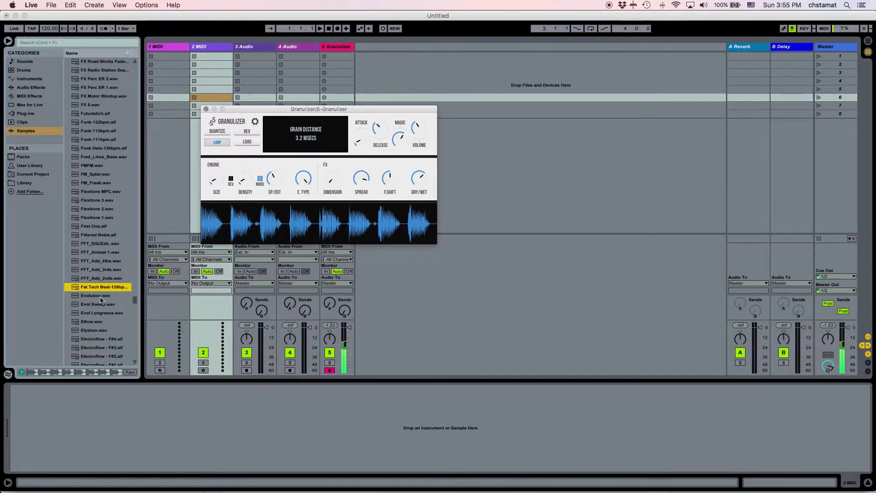
Load the Evolution.wav sample into Granulizer and lower the plug-in's volume.
left_click(100, 298)
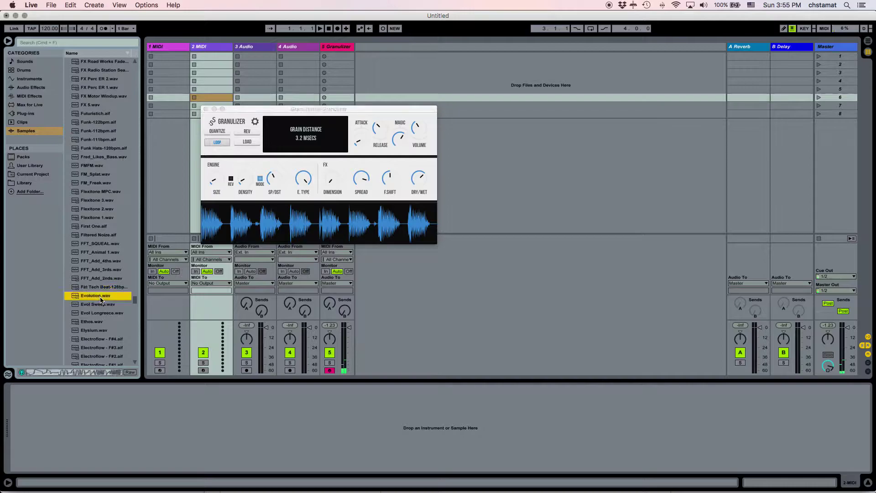
left_click_drag(101, 299, 284, 223)
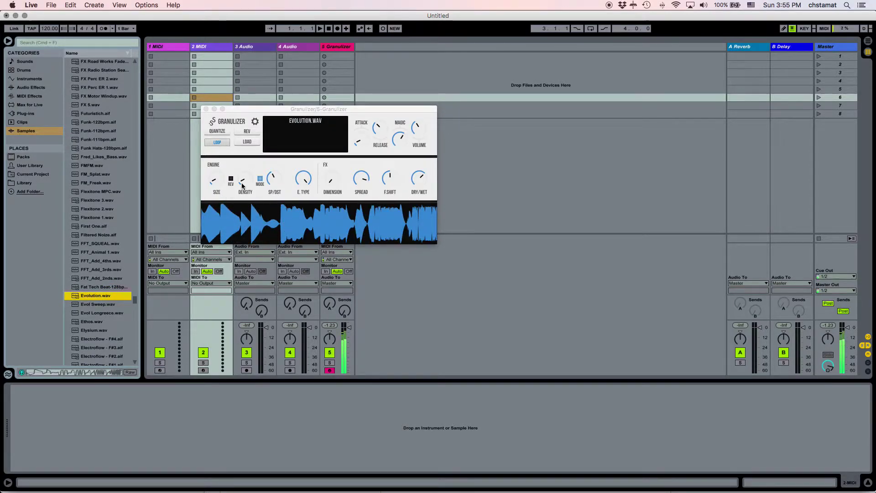
left_click(418, 134)
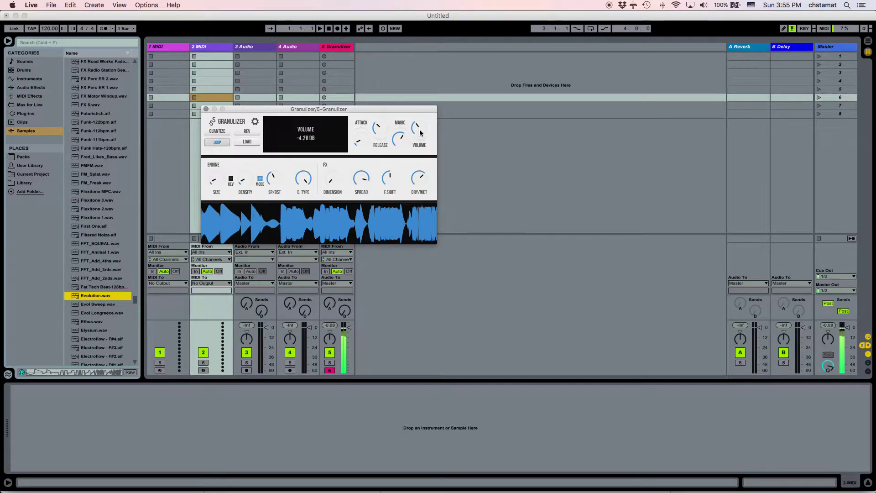
Turn off the engine's Mode switch, raise SP/DST and the grain size, and enable reverse grain mode.
left_click(260, 178)
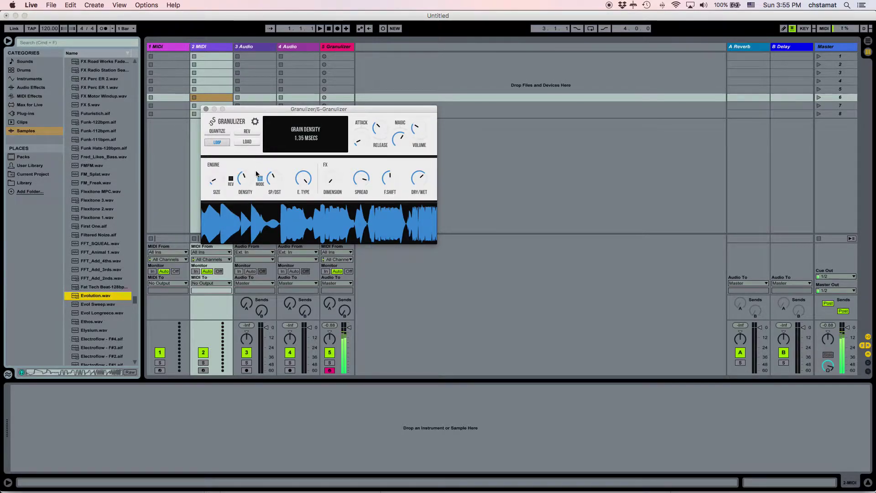
left_click_drag(272, 179, 276, 155)
left_click_drag(212, 180, 219, 149)
left_click_drag(227, 91, 228, 87)
left_click(231, 179)
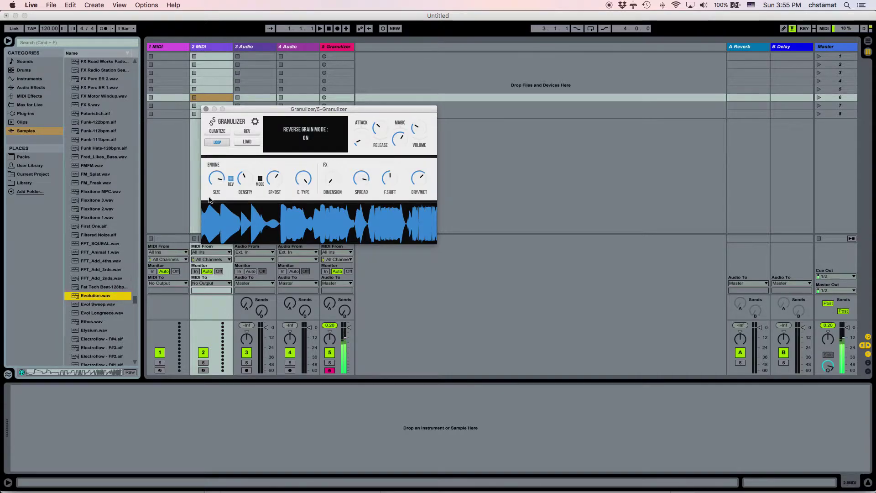
Set the Magic amount to 0.00, lower the dry/wet mix and raise the dimension amount.
left_click_drag(399, 139, 397, 211)
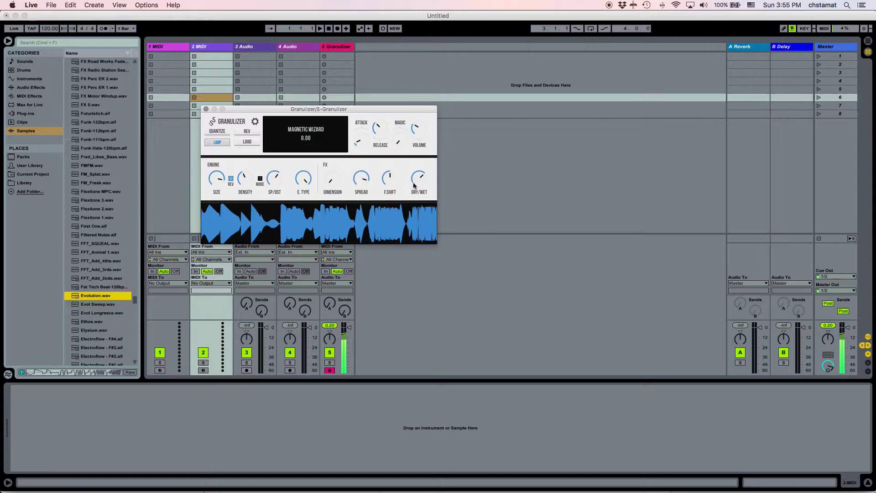
left_click_drag(419, 177, 415, 206)
left_click(335, 170)
left_click_drag(335, 170, 339, 118)
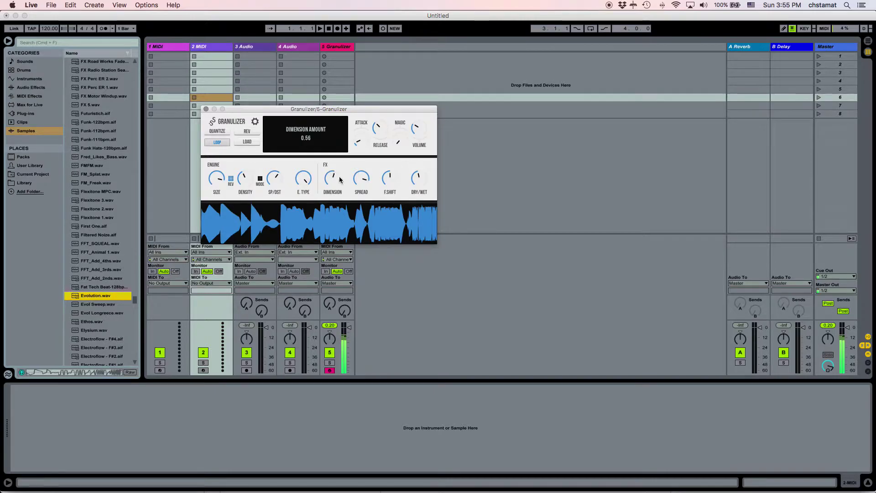
left_click_drag(339, 177, 342, 146)
Set the grain density to 25.0 % and the Magic amount to 0.75.
left_click_drag(249, 181, 256, 231)
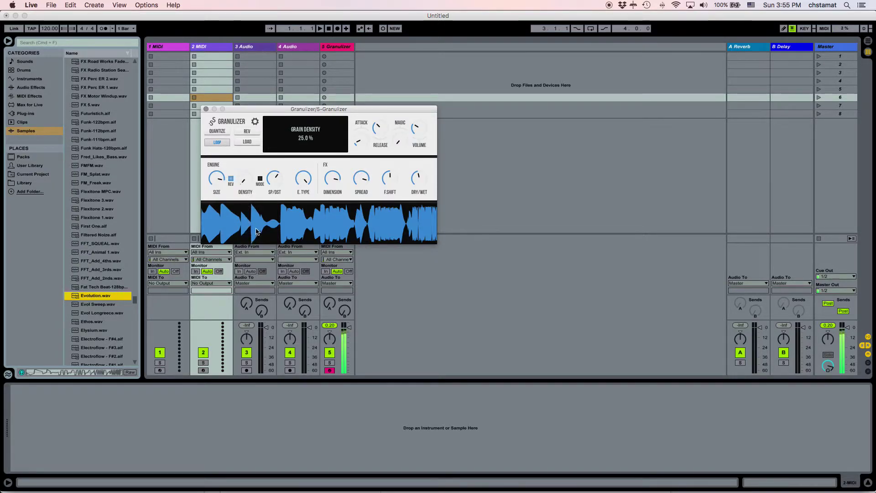
left_click_drag(397, 140, 399, 105)
left_click_drag(400, 63, 400, 55)
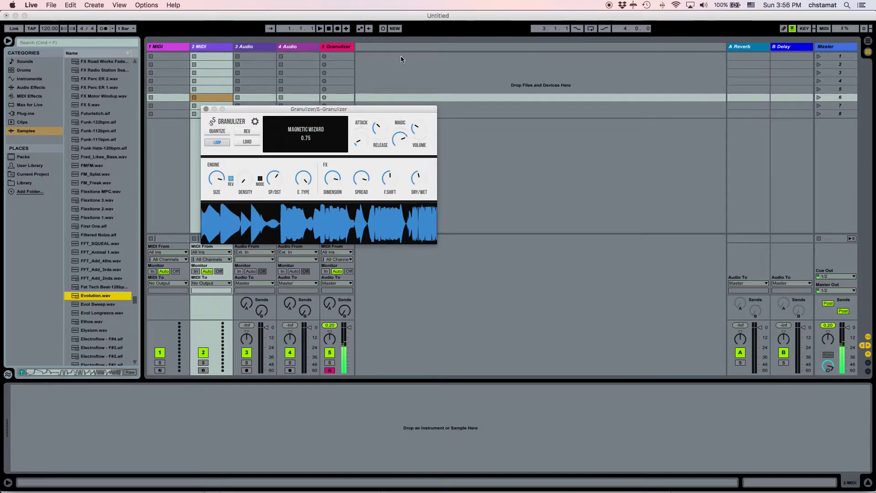
Load the Ethos.wav sample into Granulizer and reverse the whole sample.
left_click(104, 304)
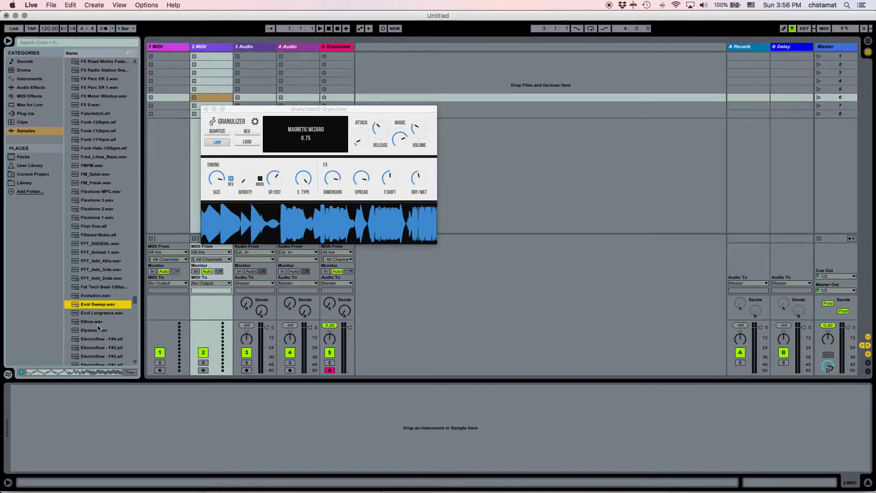
left_click(98, 322)
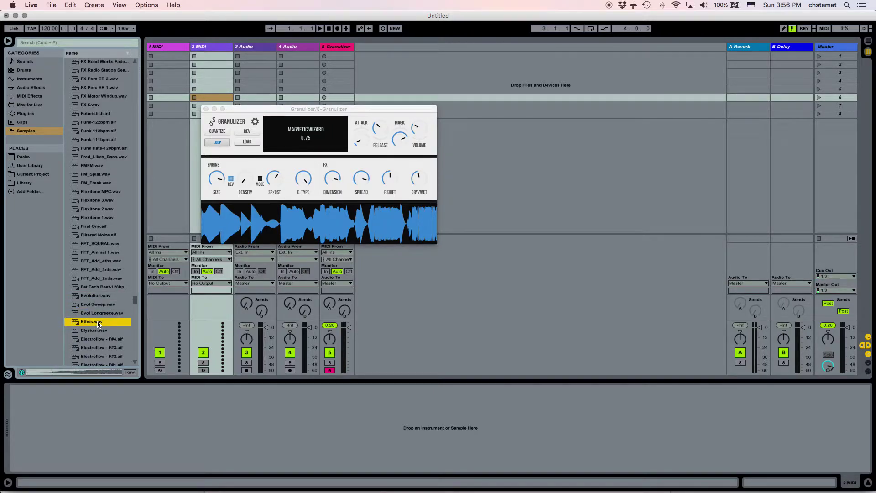
left_click_drag(98, 323, 287, 230)
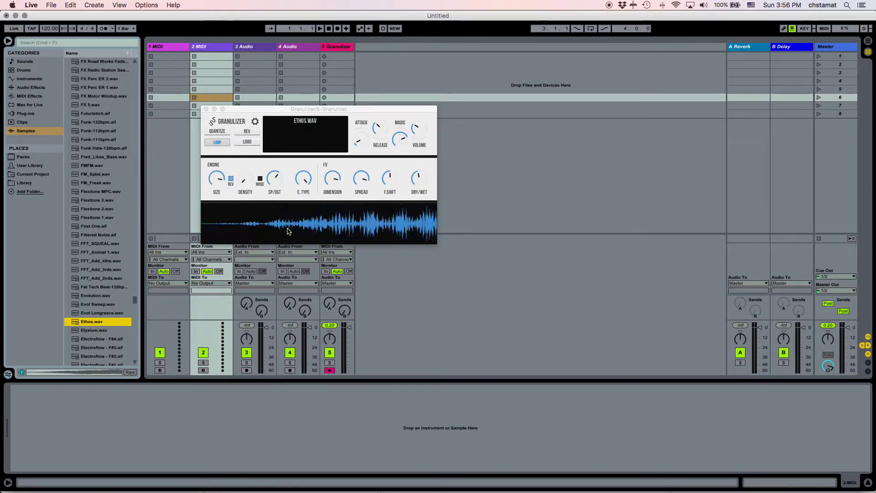
left_click(247, 132)
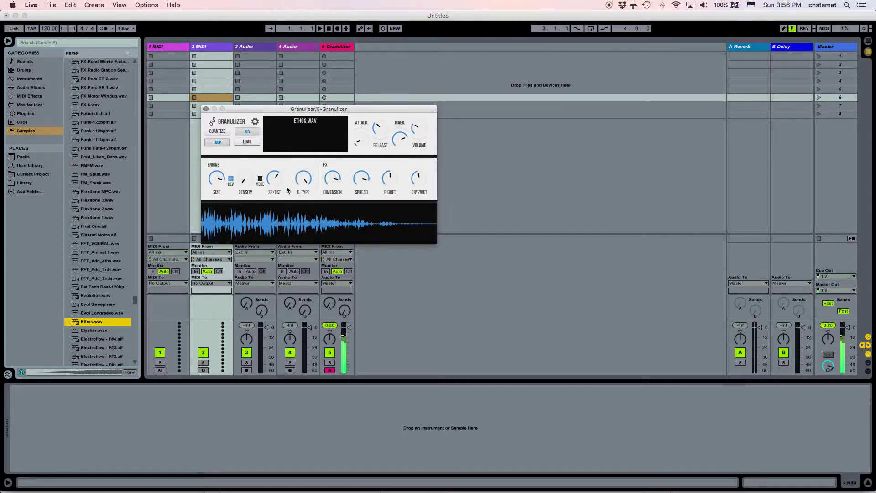
Set the grain density to 63.9 %, raise the dry/wet mix to its maximum and drop the Magic amount to 0.00.
left_click(215, 184)
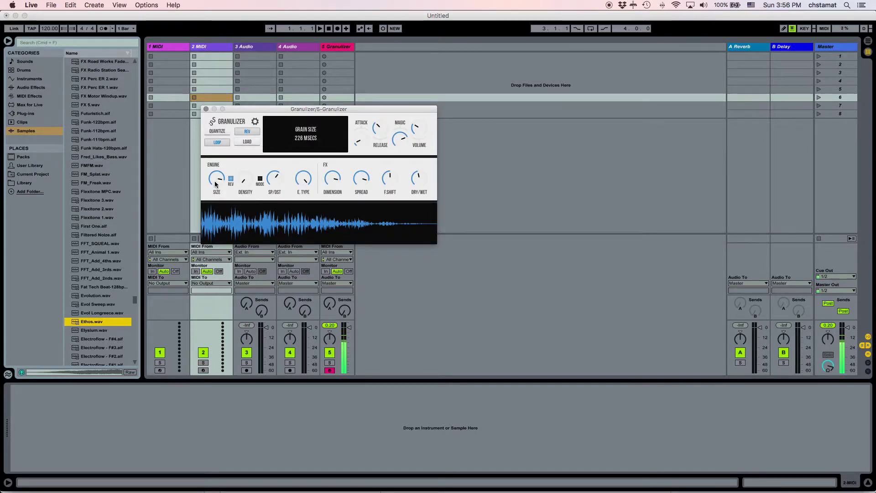
left_click(244, 185)
left_click_drag(244, 186, 247, 144)
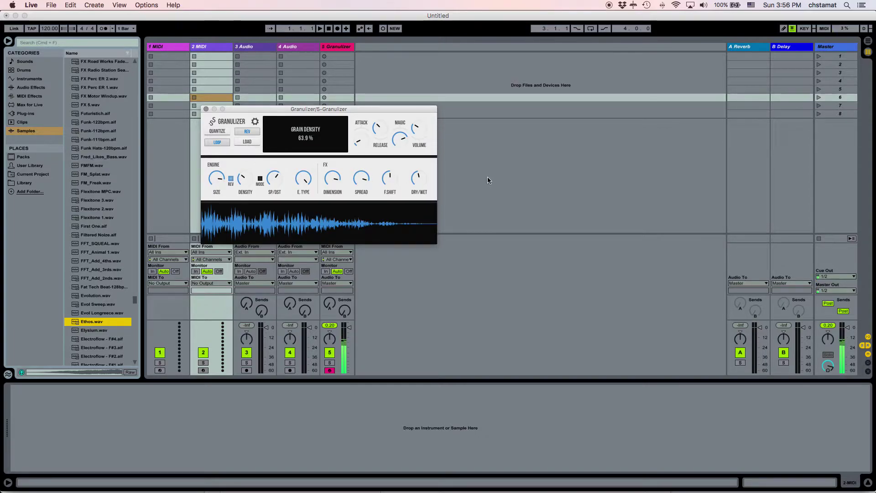
left_click_drag(418, 184, 401, 225)
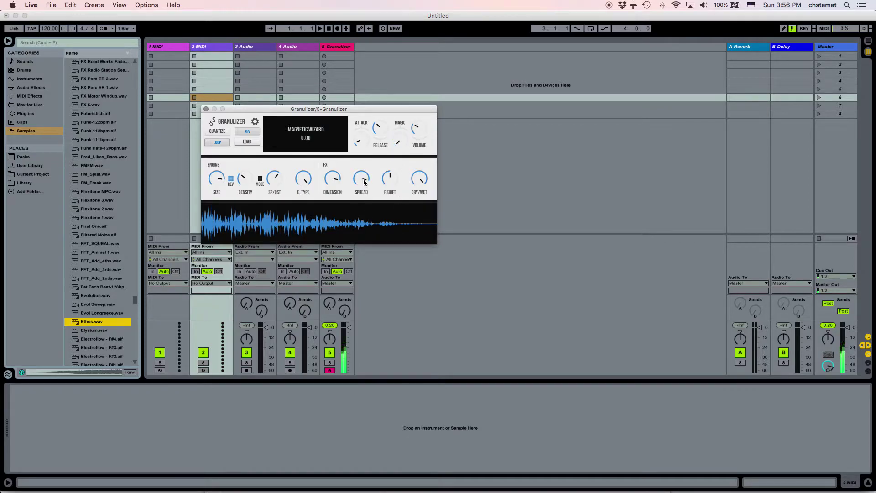
Turn the engine's Mode switch back on with a grain density of 19.71 msecs, and select a short region around the waveform's third peak.
left_click(260, 179)
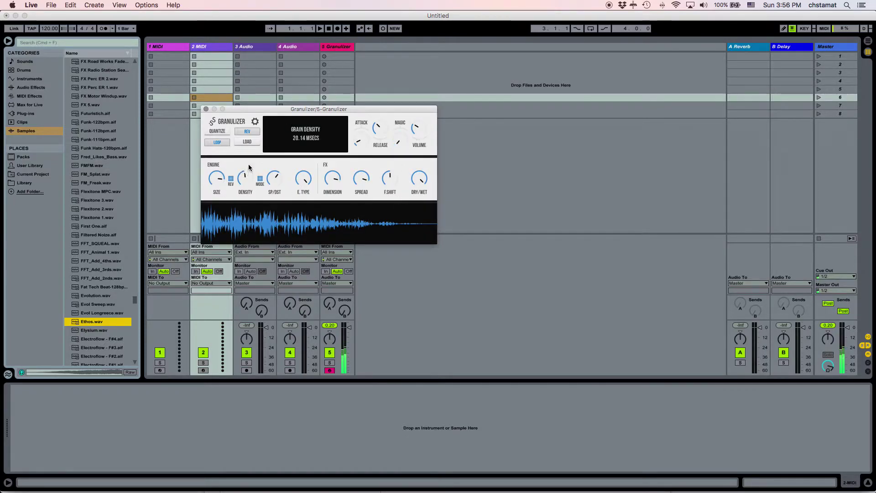
left_click_drag(258, 224, 270, 226)
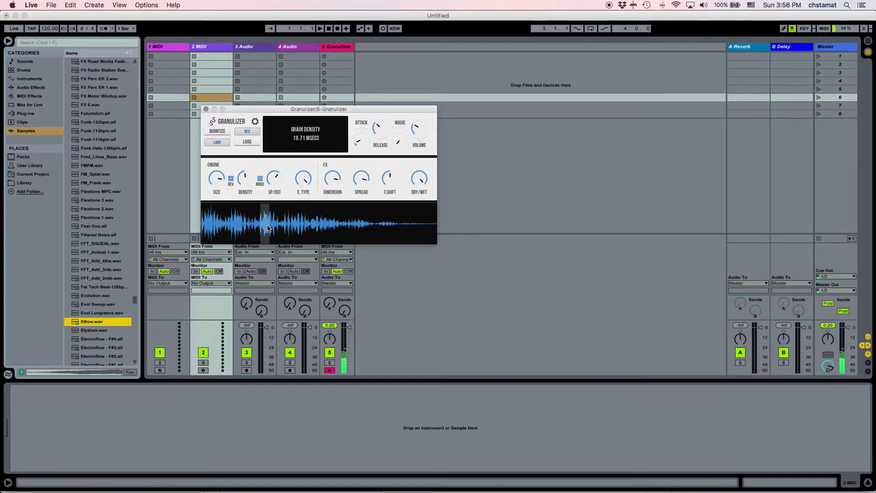
Reduce the dimension amount to its minimum, then set the dry/wet mix to 0.56 and the volume to -3.74 dB.
left_click(420, 181)
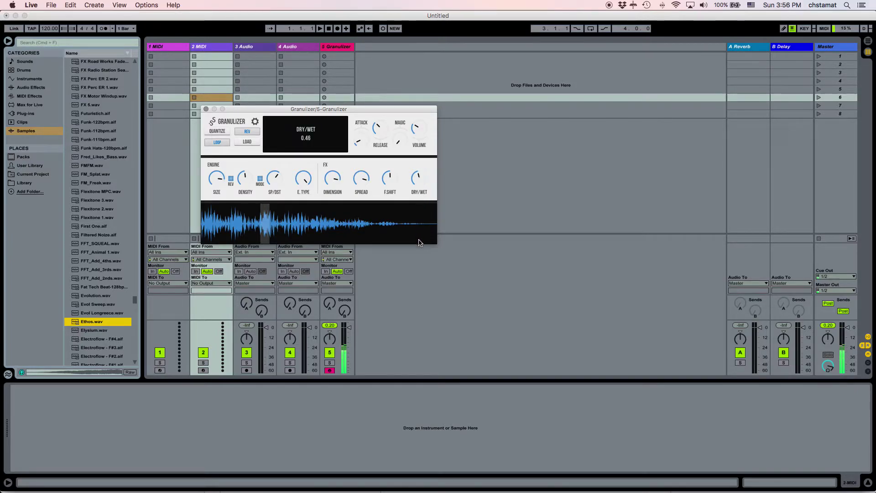
left_click_drag(338, 179, 336, 260)
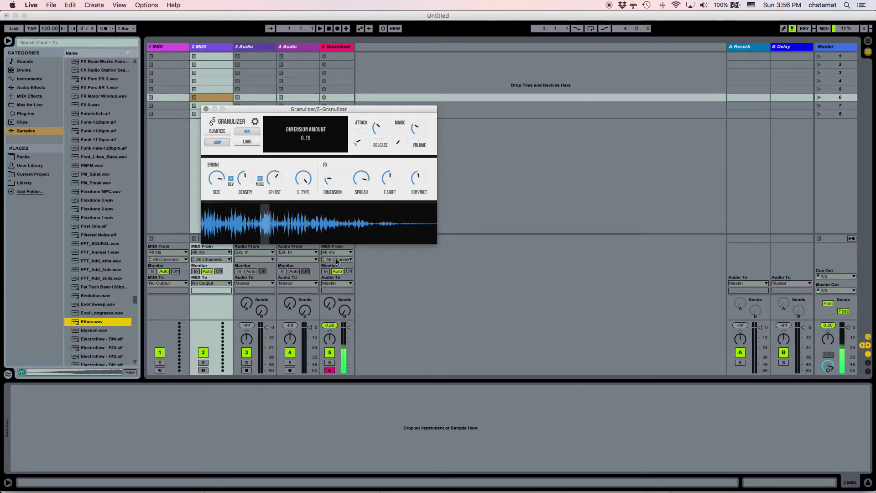
left_click_drag(419, 182, 420, 168)
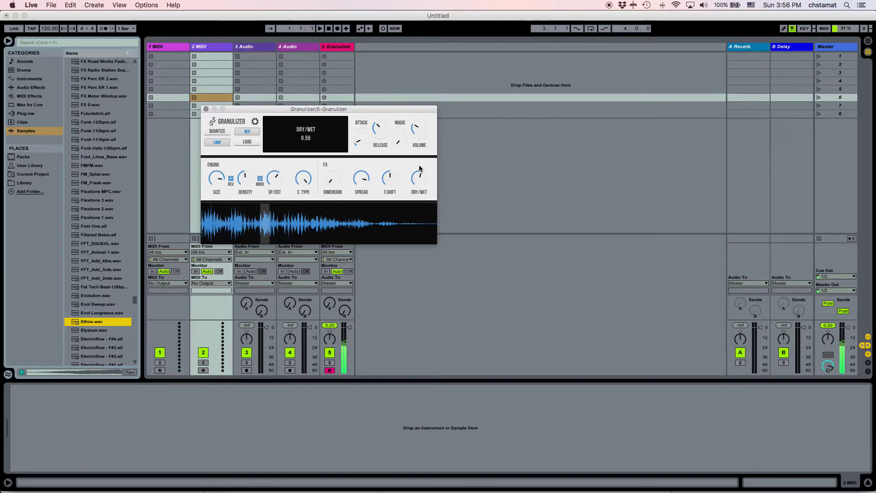
left_click_drag(420, 126, 420, 108)
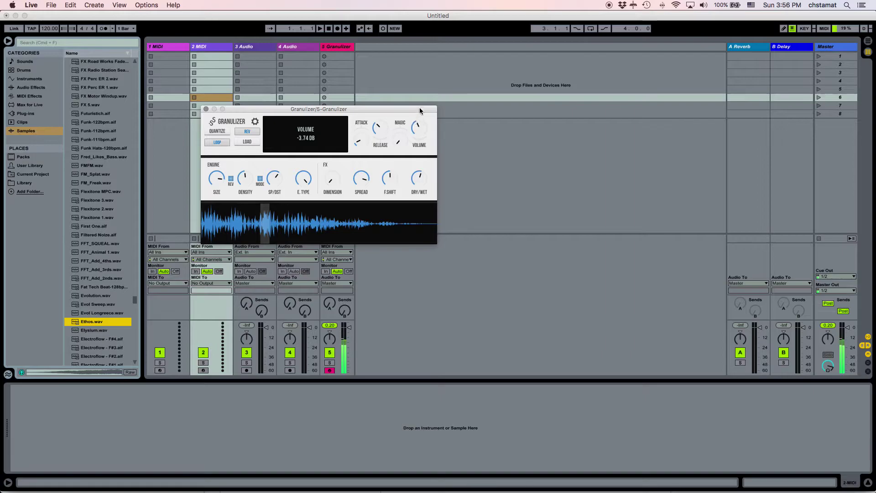
Raise the computer keyboard's octave, then set the dimension amount to 0.10, grain size to 90 msecs and dry/wet mix to 1.00.
key("x")
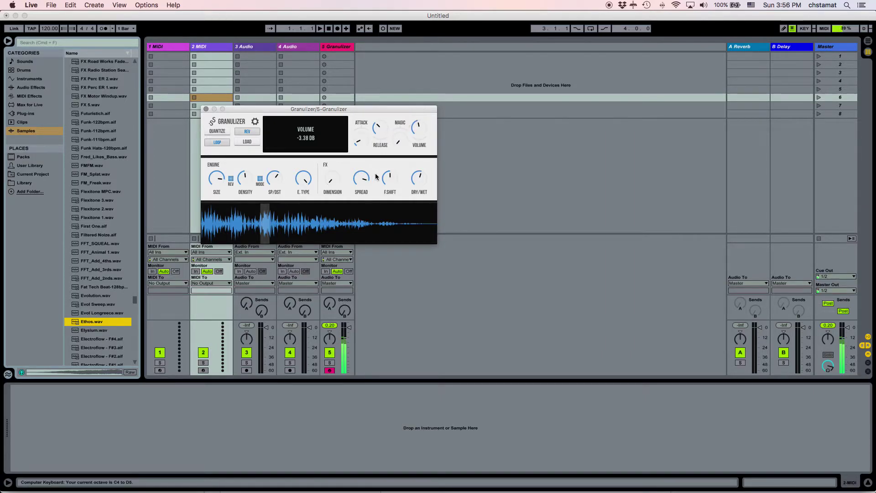
left_click_drag(336, 181, 335, 171)
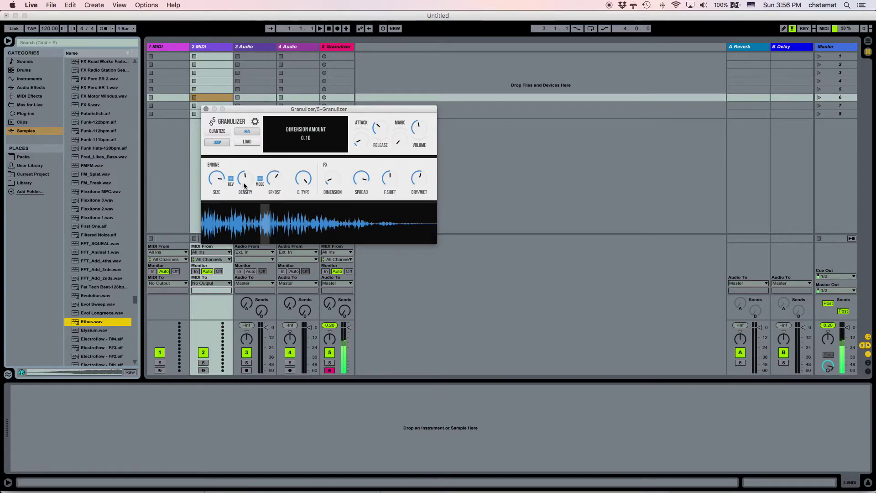
left_click_drag(210, 183, 213, 214)
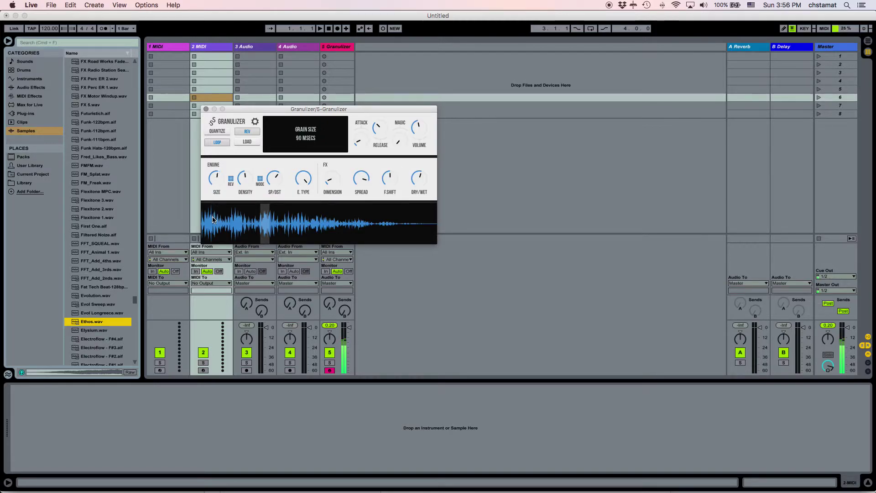
left_click(426, 176)
left_click_drag(426, 176, 435, 131)
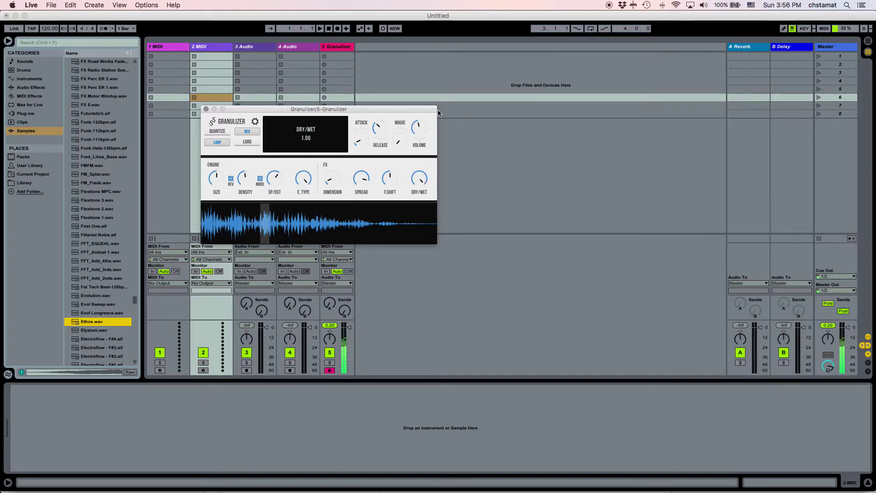
Turn off the engine's grain reverse, lower the density knob and set the grain distance to 30.9 msecs.
left_click(230, 181)
left_click_drag(244, 178, 247, 211)
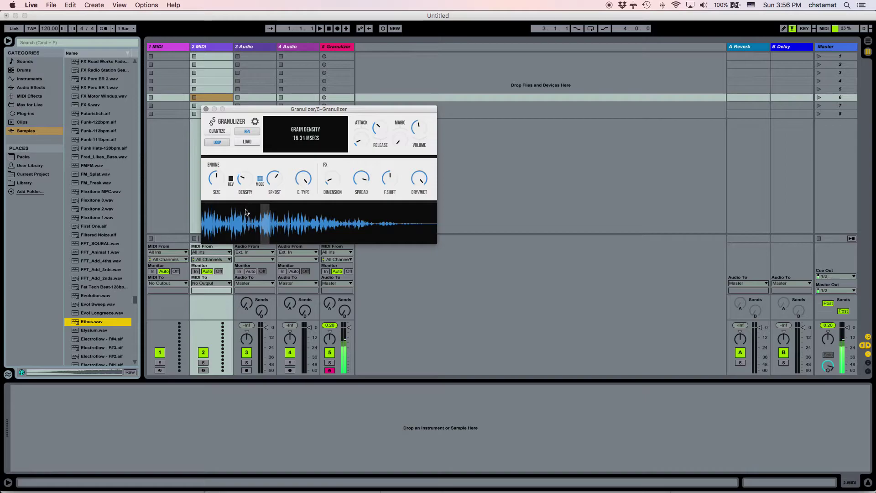
left_click_drag(274, 179, 280, 208)
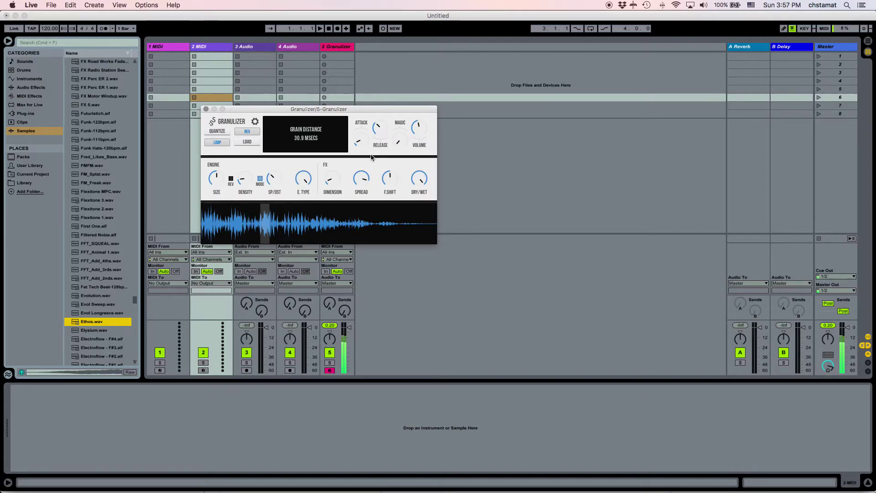
Set the Magic amount to 0.53 and reduce the dry/wet mix to 0.71.
left_click_drag(400, 138, 402, 77)
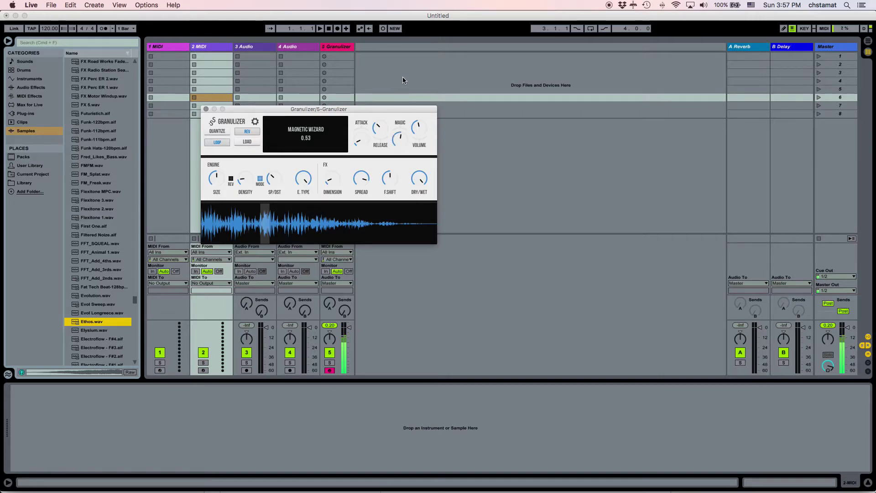
left_click(418, 184)
left_click_drag(418, 186, 415, 209)
key("x")
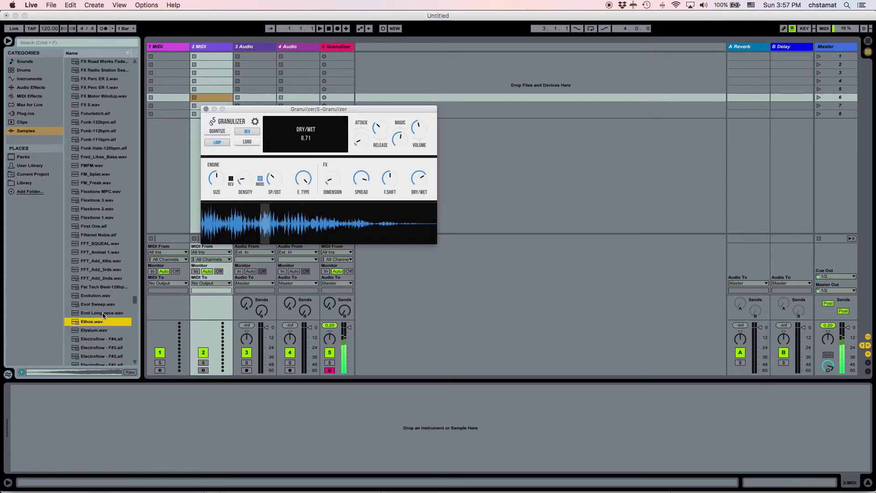
Load the Elysium.wav sample into Granulizer and turn off reversal of the whole sample.
scroll(103, 314, "down", 2)
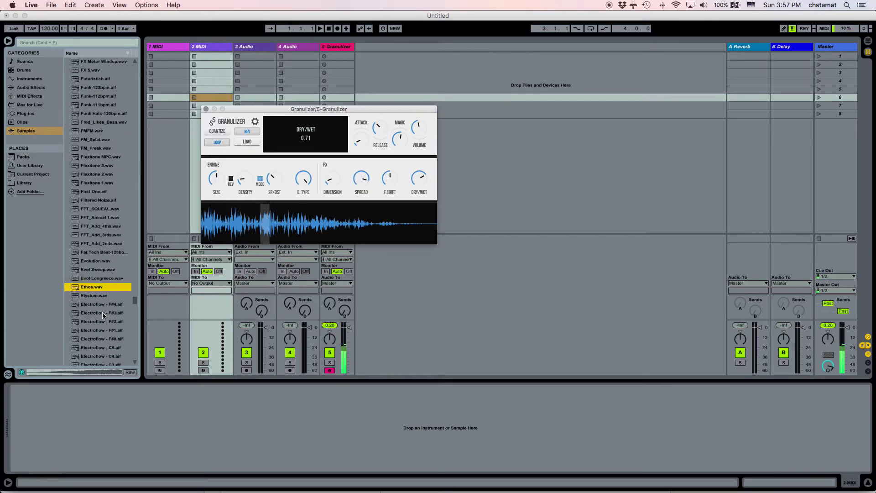
left_click(100, 297)
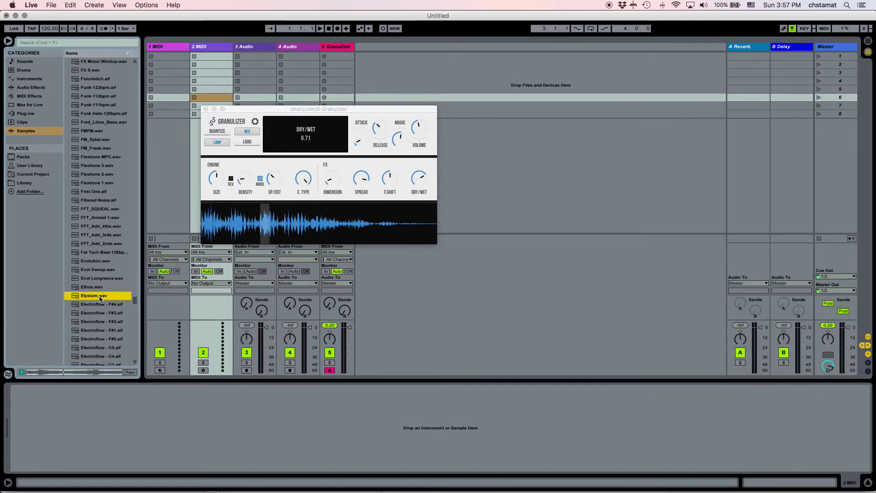
left_click_drag(100, 299, 242, 234)
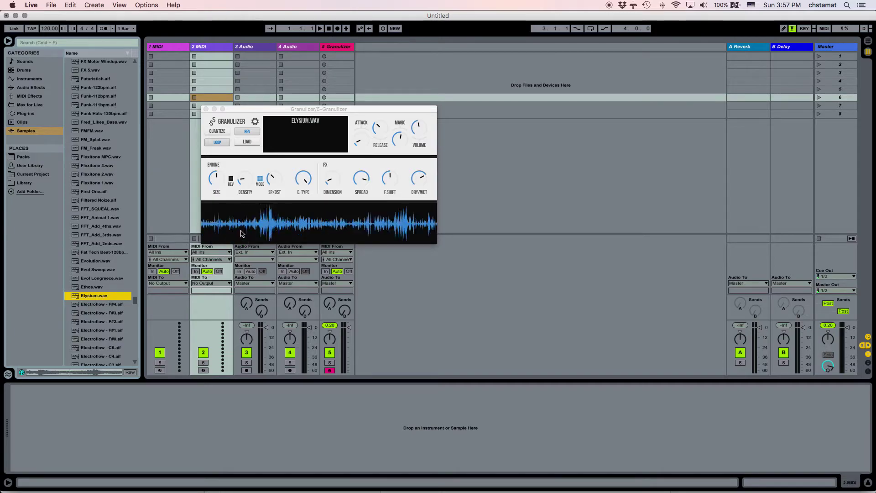
left_click(247, 132)
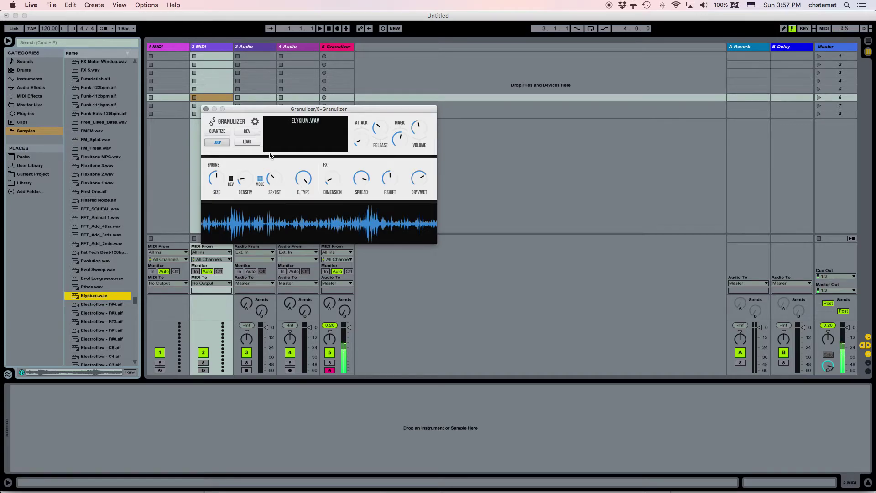
Set the Magic amount to 0.34 and reduce the dry/wet mix to 0.47.
left_click_drag(399, 137, 397, 162)
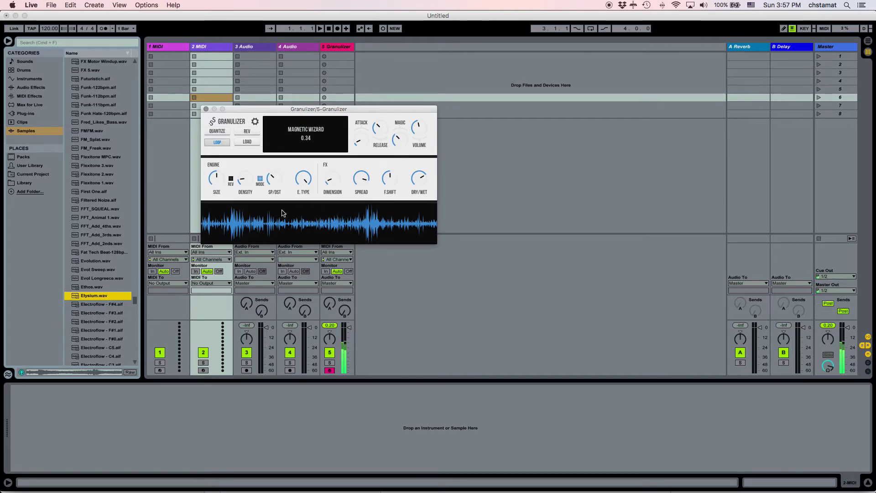
key("x")
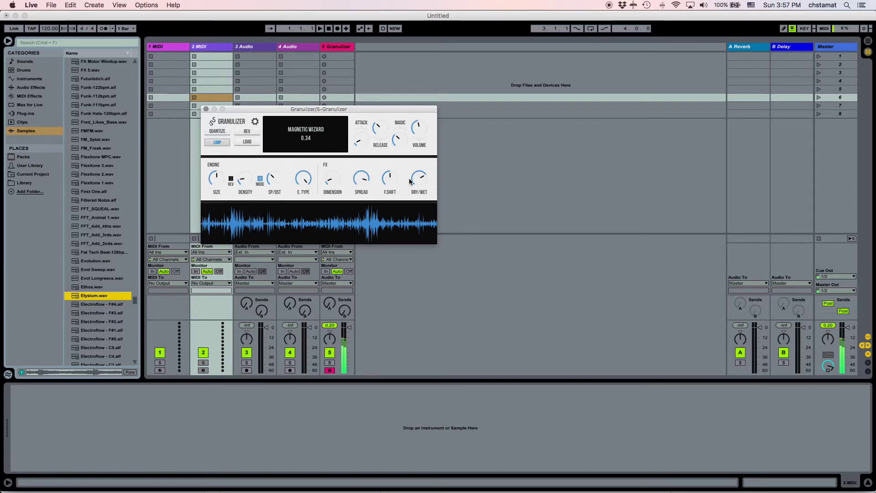
mouse_move(415, 192)
left_click_drag(415, 193, 415, 204)
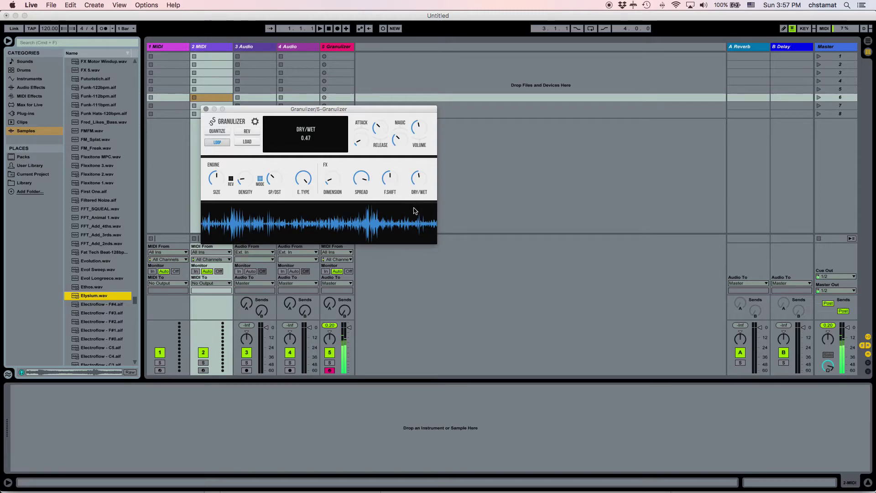
Set the grain size to 205 msecs and the envelope type to 0.25, and reduce the grain distance.
left_click_drag(217, 183, 230, 177)
left_click(230, 178)
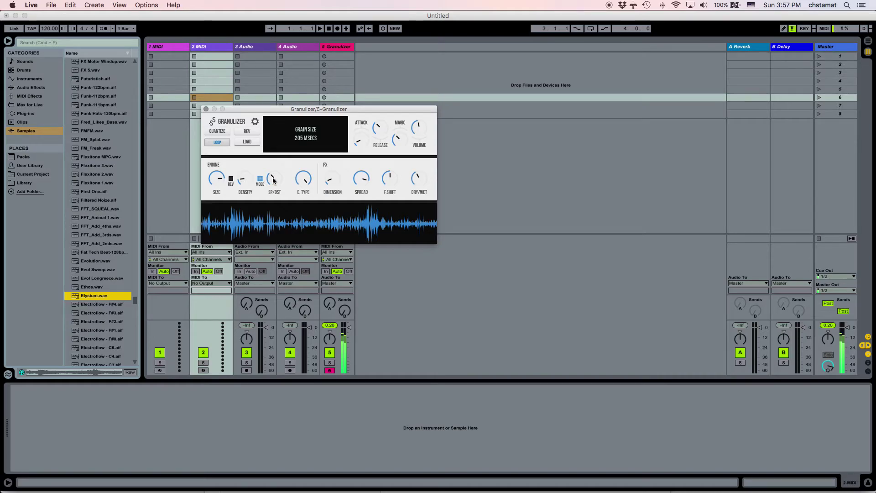
left_click_drag(305, 181, 304, 249)
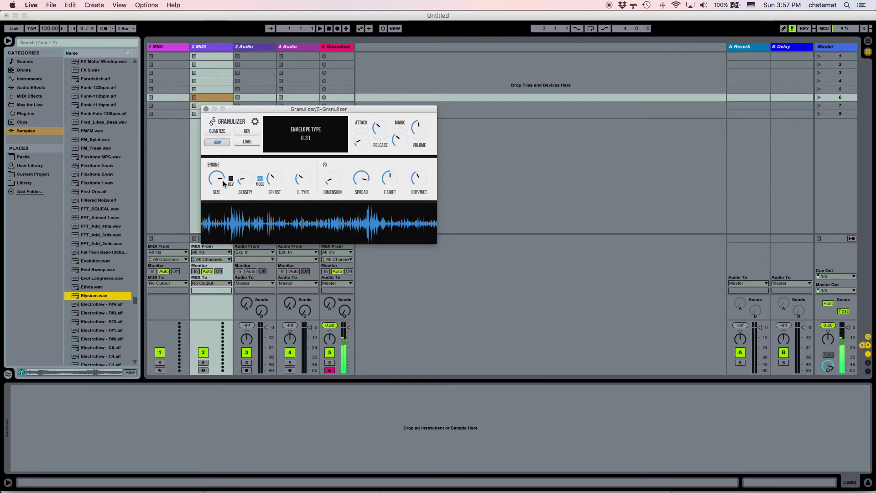
left_click_drag(272, 179, 304, 188)
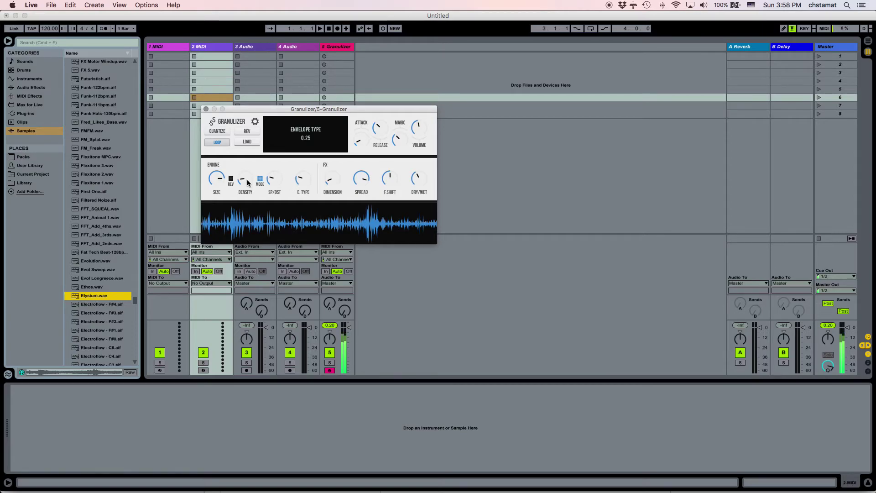
Reduce the grain size, set dry/wet and spread amount to 1.00, and bring the dimension amount to its minimum.
left_click_drag(224, 181, 224, 226)
left_click_drag(421, 184, 427, 112)
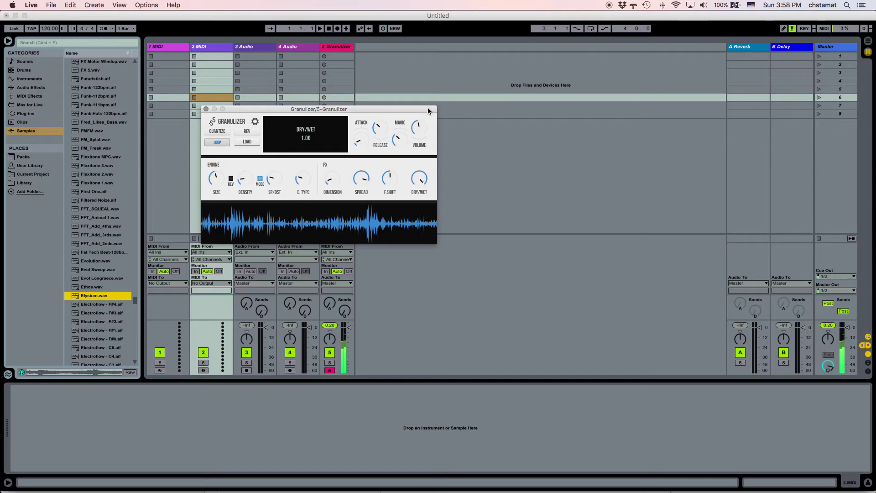
left_click(333, 181)
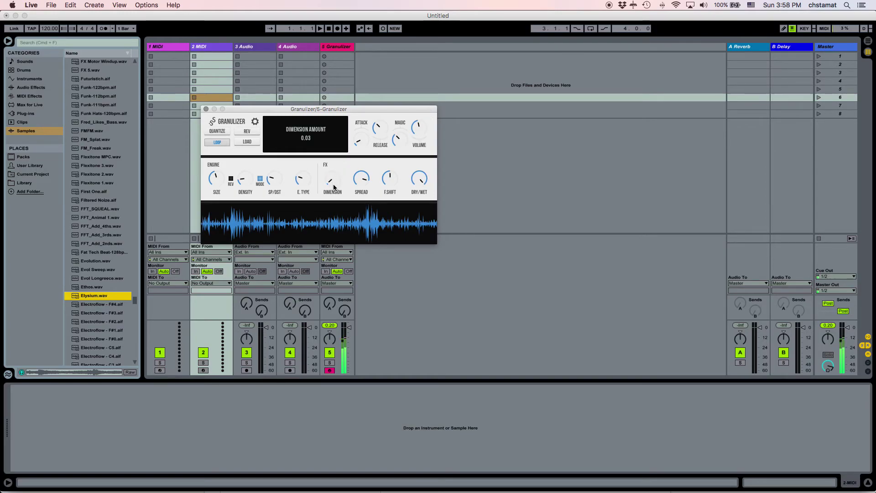
left_click(358, 179)
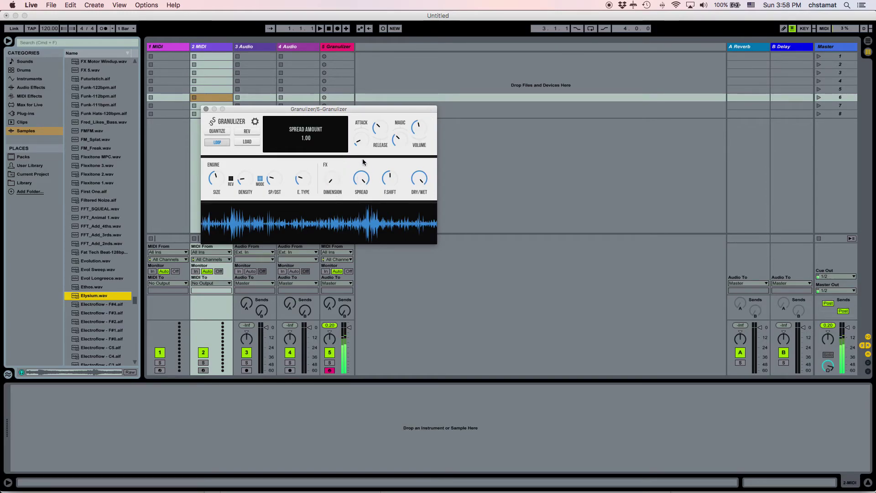
Increase the grain distance, set the envelope type to 0.79 and select a narrow slice just after the waveform's first large peak.
left_click(274, 175)
left_click_drag(276, 165, 309, 120)
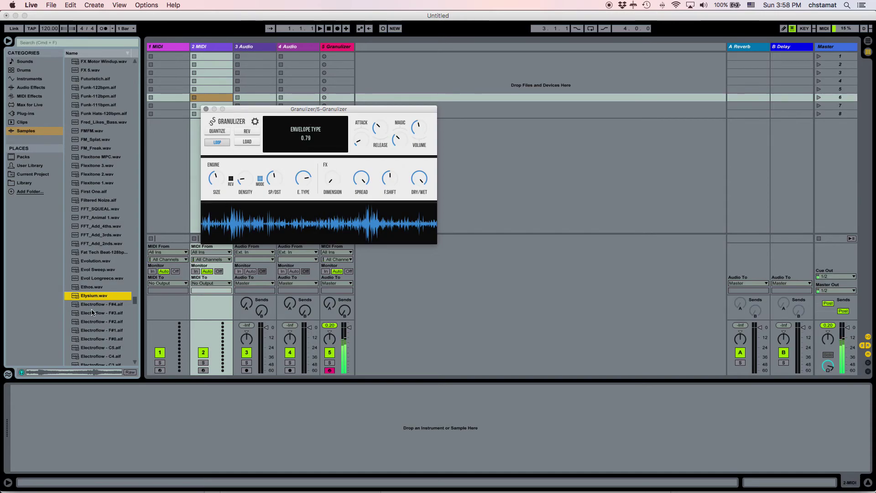
scroll(92, 312, "down", 2)
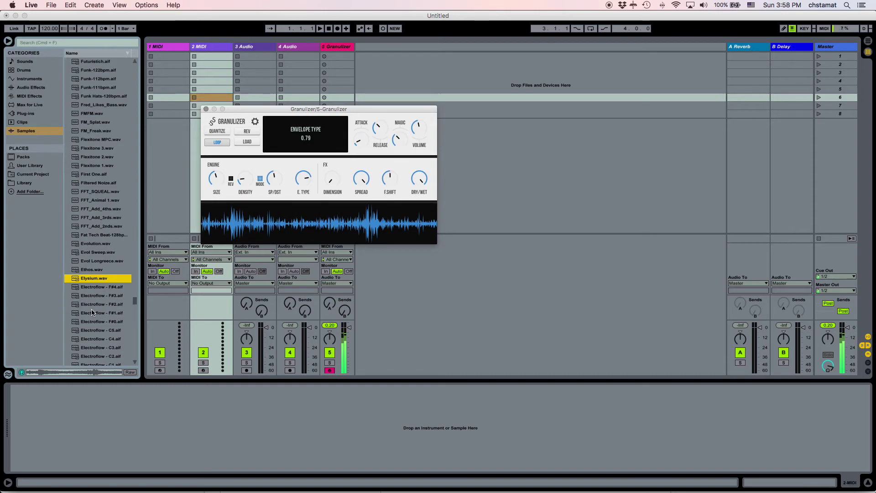
left_click(240, 224)
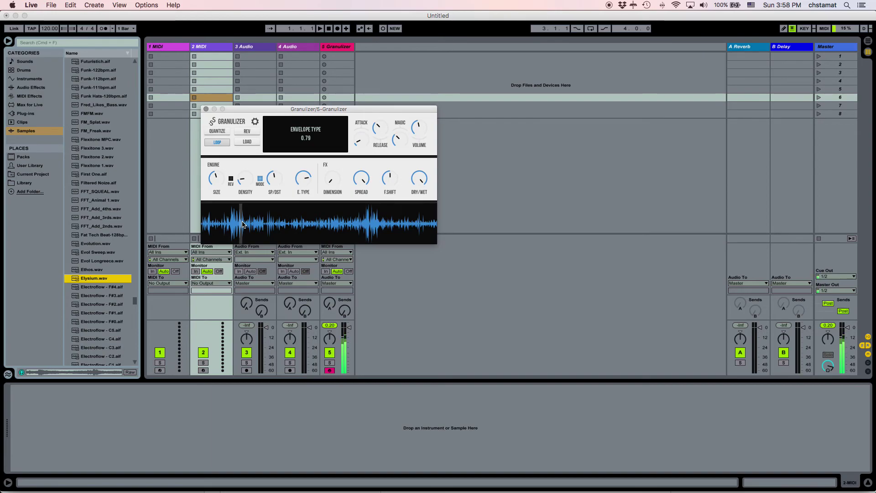
Set the grain size to 233 msecs, dry/wet mix to 0.00 and grain density to 93.25 msecs, and increase the grain distance.
left_click_drag(250, 179, 252, 129)
left_click_drag(213, 170, 257, 129)
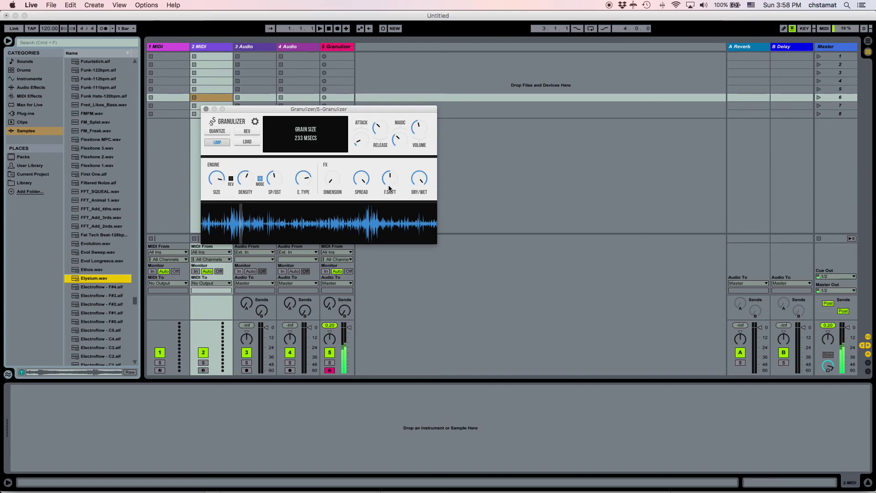
left_click_drag(419, 178, 420, 291)
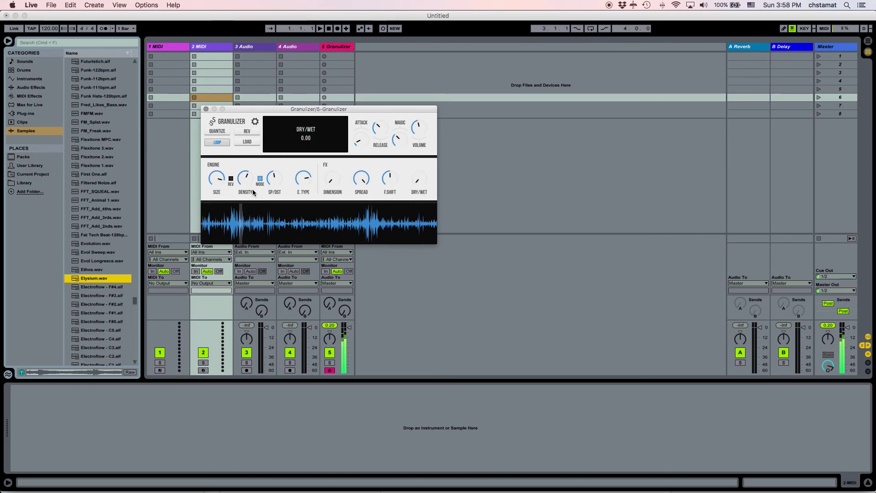
left_click_drag(275, 179, 246, 247)
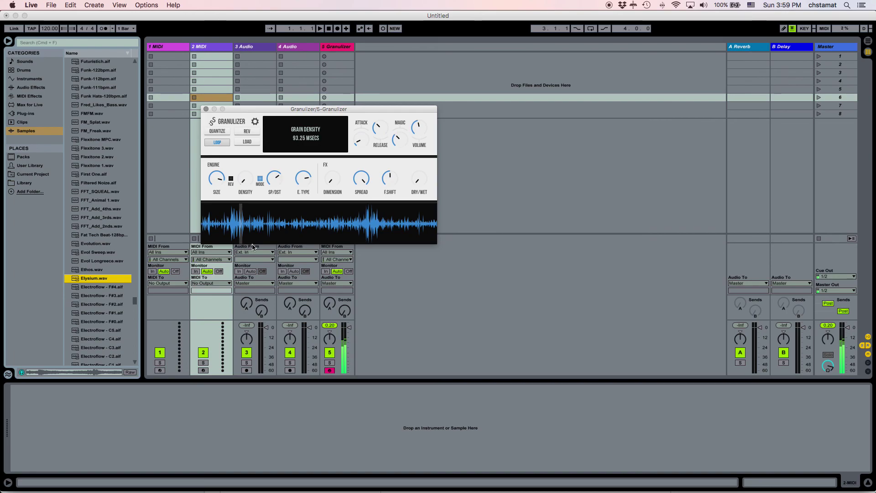